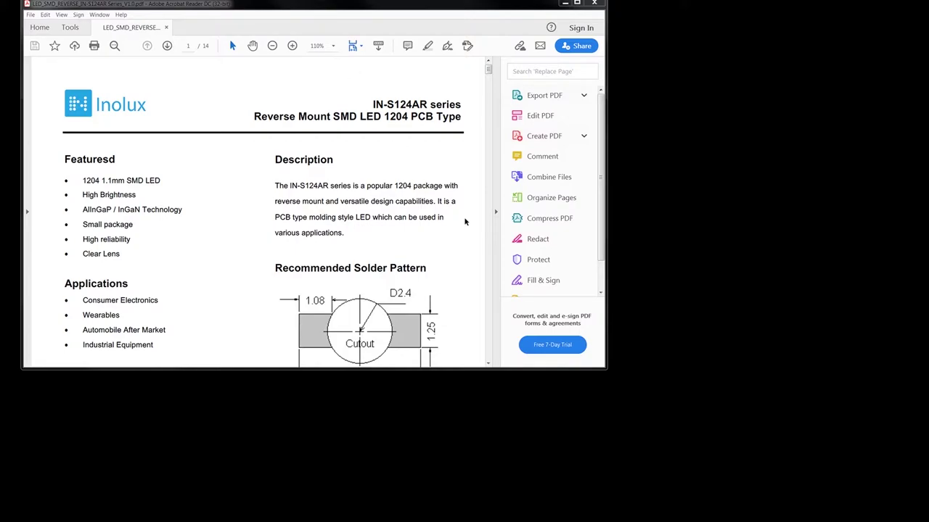
- Maximize the datasheet window and scroll down to show page 1 through Package Dimensions
double_click(469, 370)
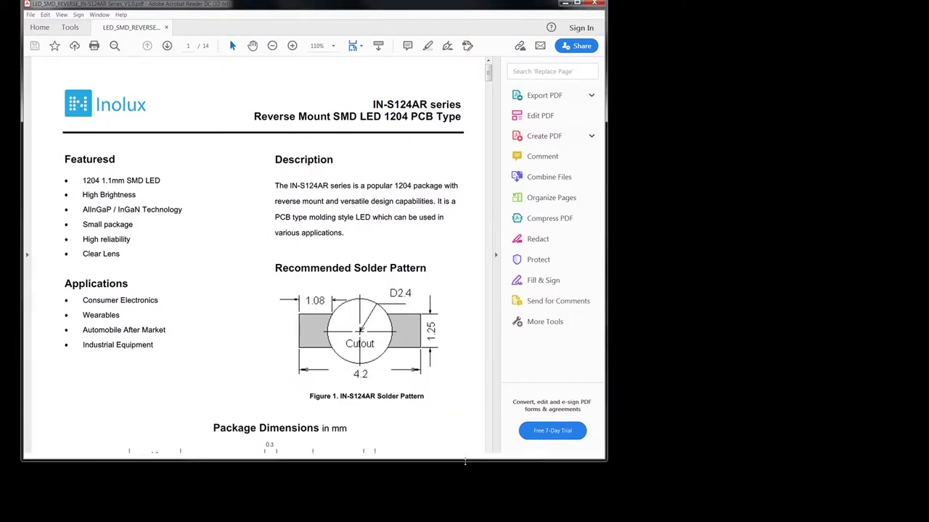
scroll(380, 327, "down", 1)
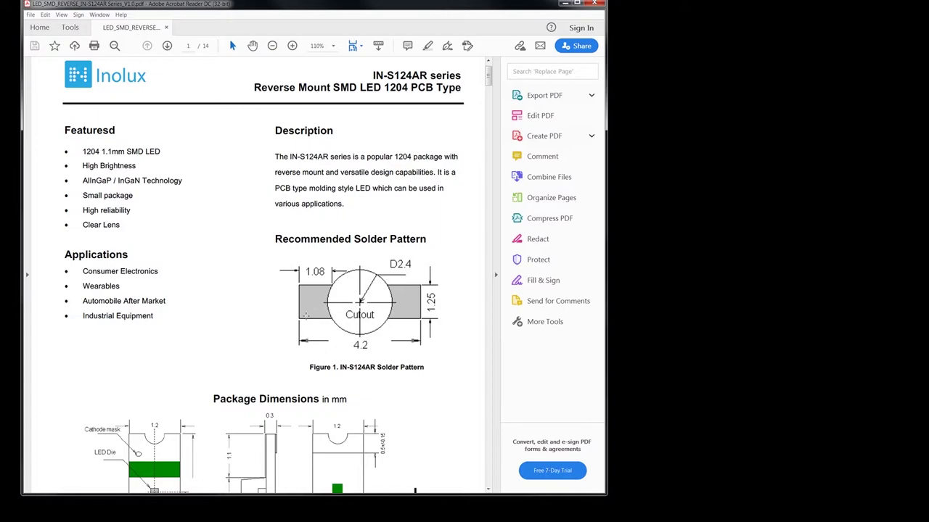
- Scroll through the datasheet to page 11's lead-free reflow profile peaking at 260°C
scroll(305, 316, "down", 5)
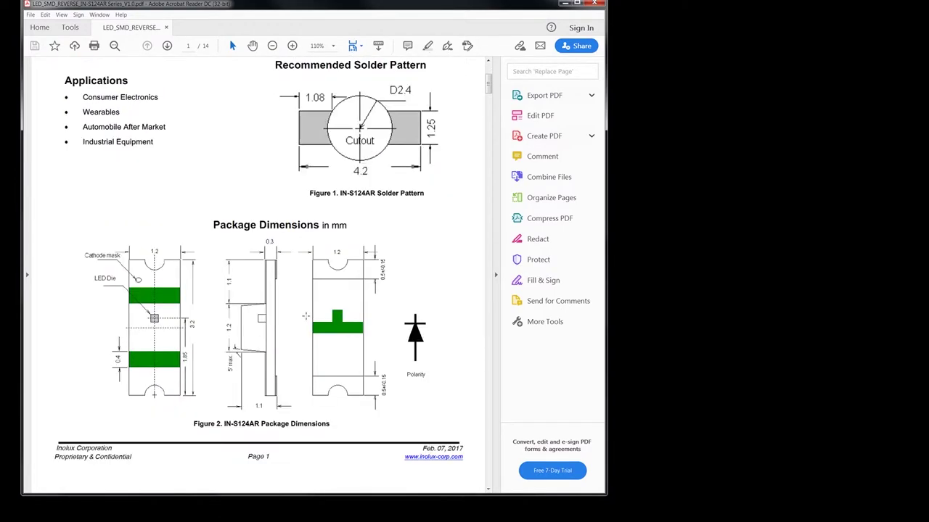
scroll(306, 315, "up", 3)
scroll(305, 316, "down", 6)
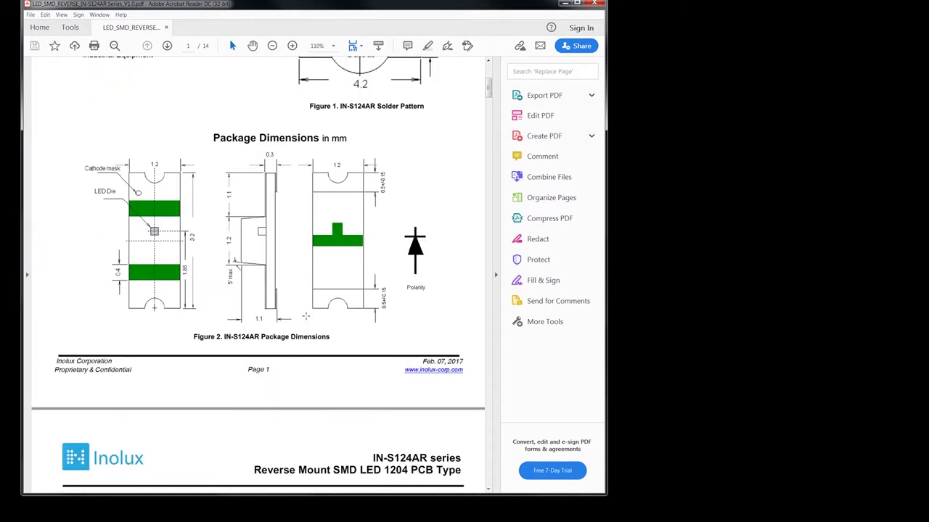
scroll(306, 315, "up", 3)
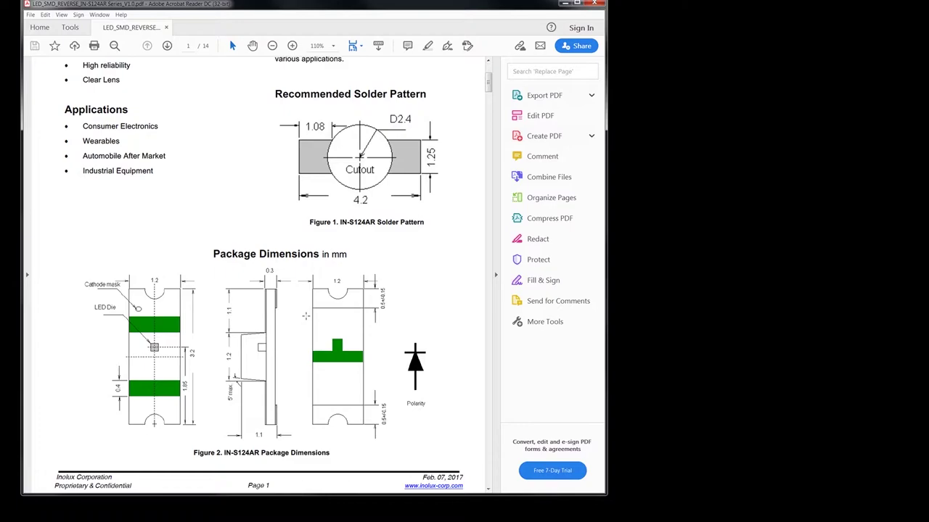
scroll(306, 315, "down", 14)
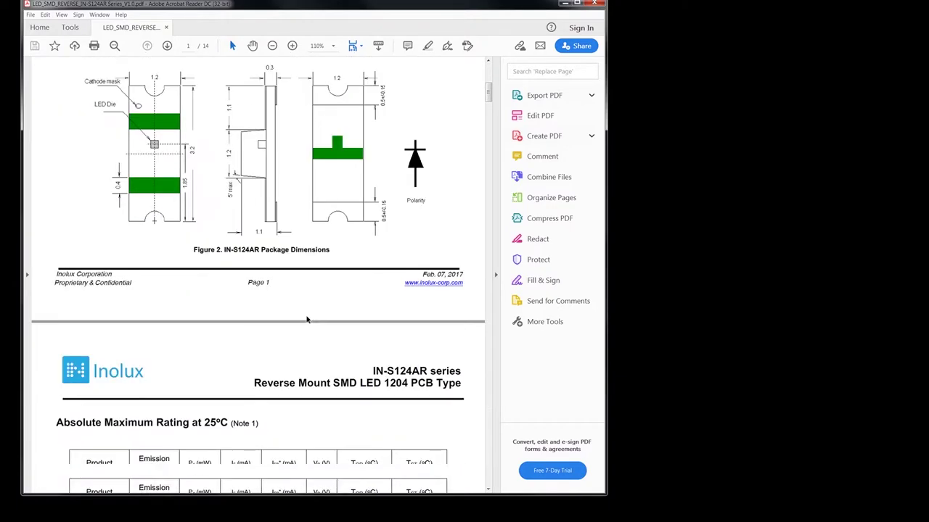
scroll(306, 320, "down", 18)
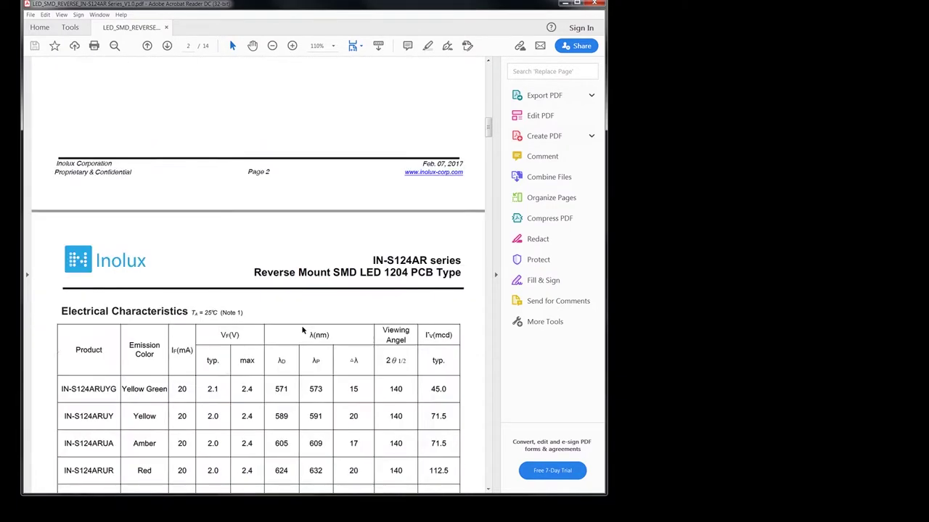
scroll(294, 349, "down", 18)
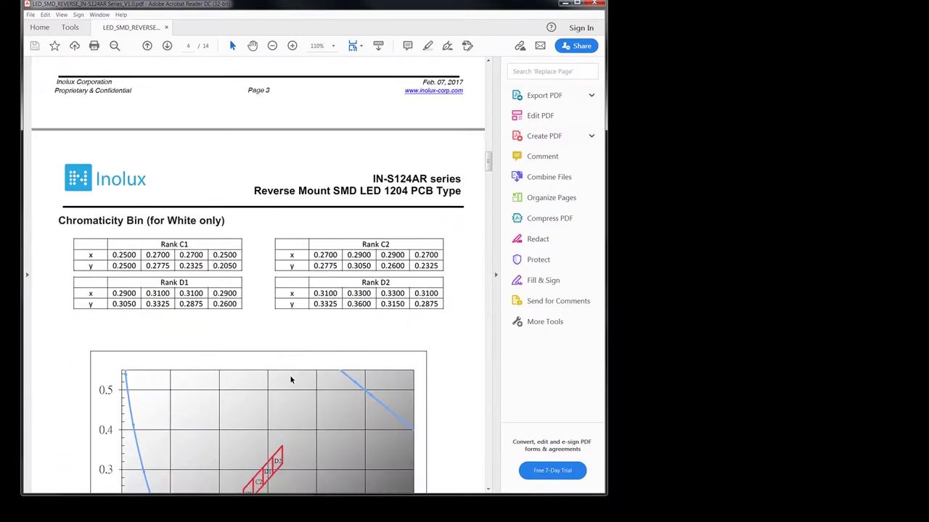
scroll(290, 411, "down", 18)
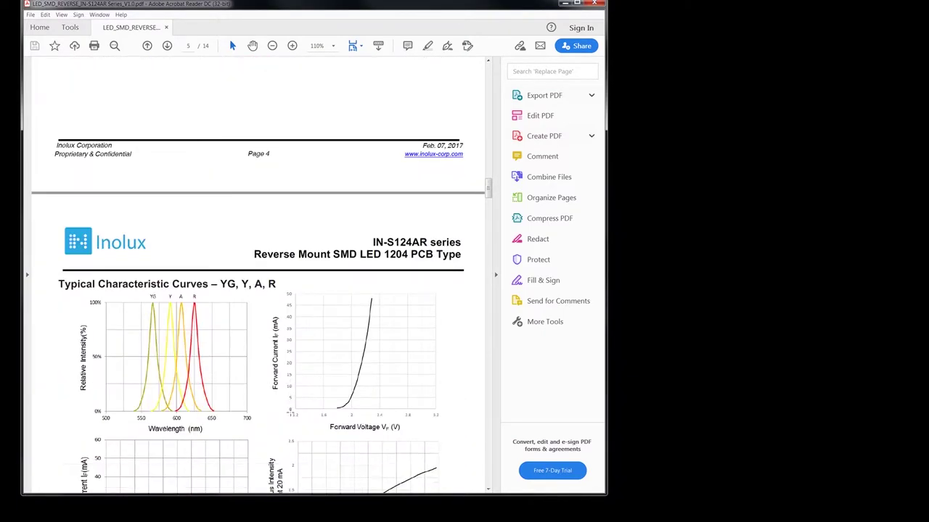
scroll(290, 431, "down", 20)
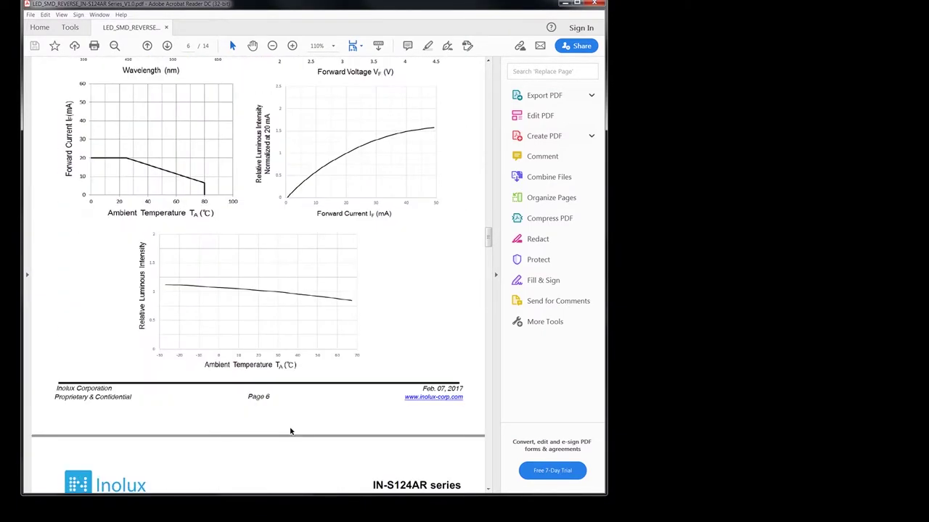
scroll(290, 421, "down", 20)
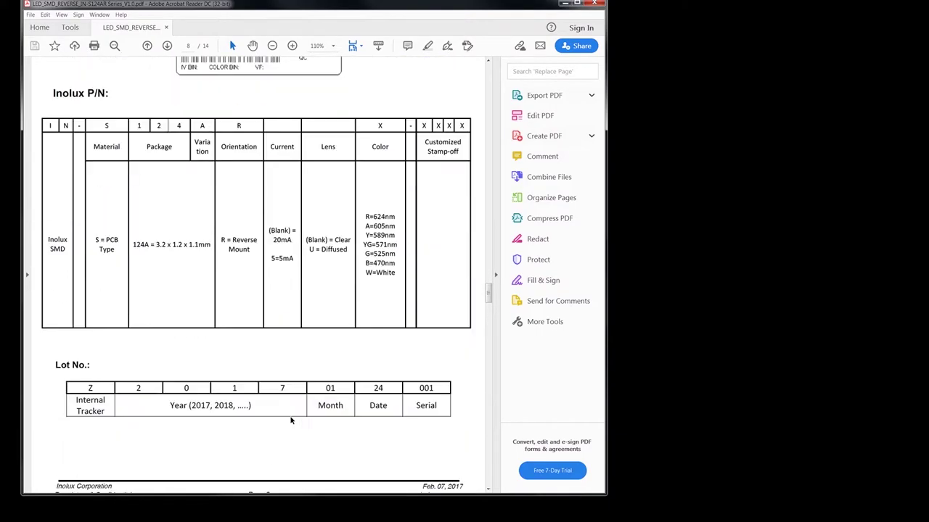
scroll(290, 435, "down", 9)
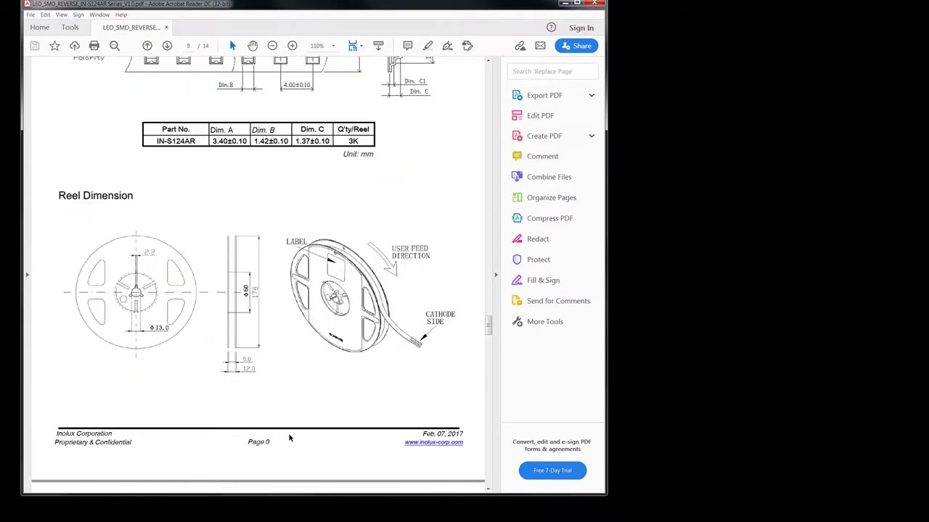
scroll(290, 436, "down", 6)
scroll(288, 439, "down", 14)
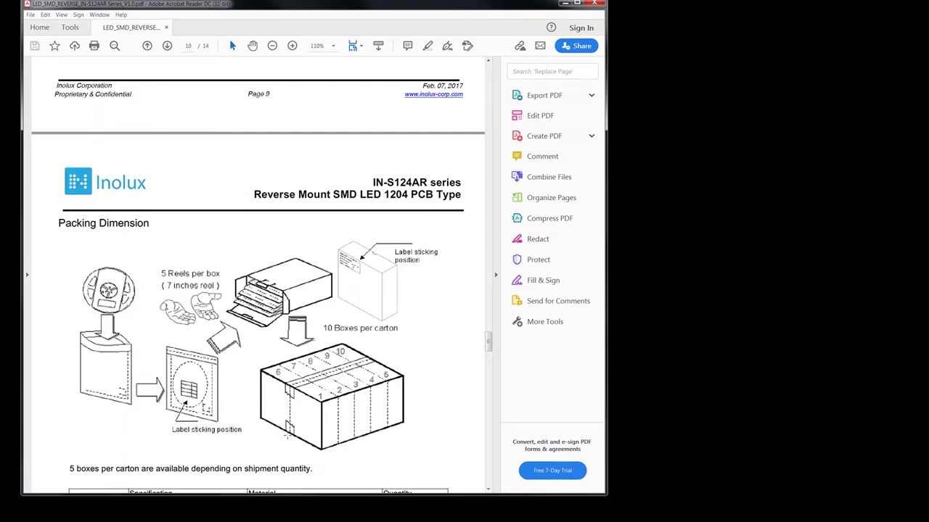
scroll(288, 438, "up", 9)
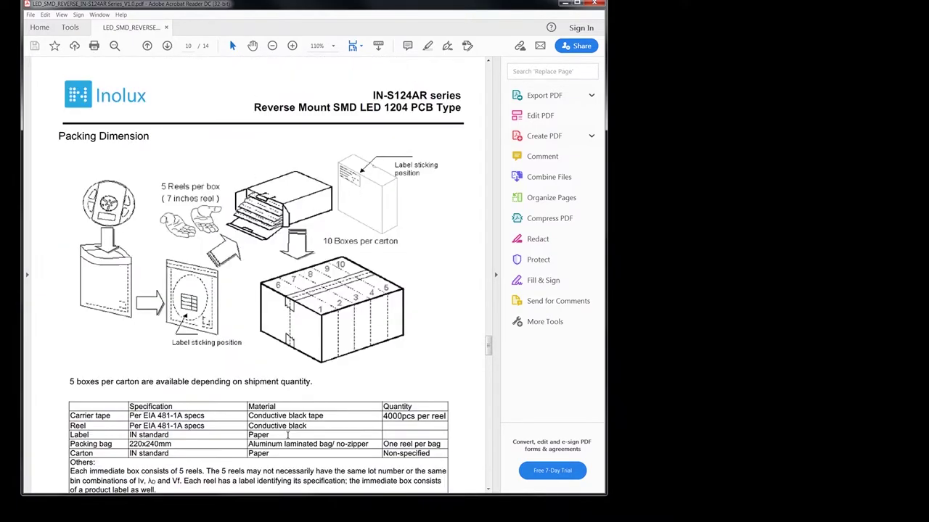
scroll(288, 439, "down", 19)
scroll(285, 441, "down", 18)
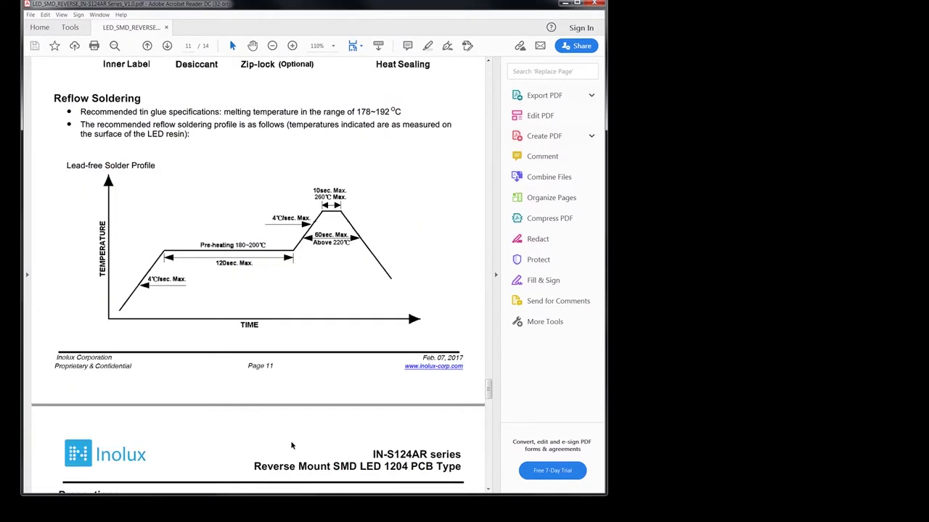
scroll(285, 440, "up", 6)
scroll(229, 426, "up", 1)
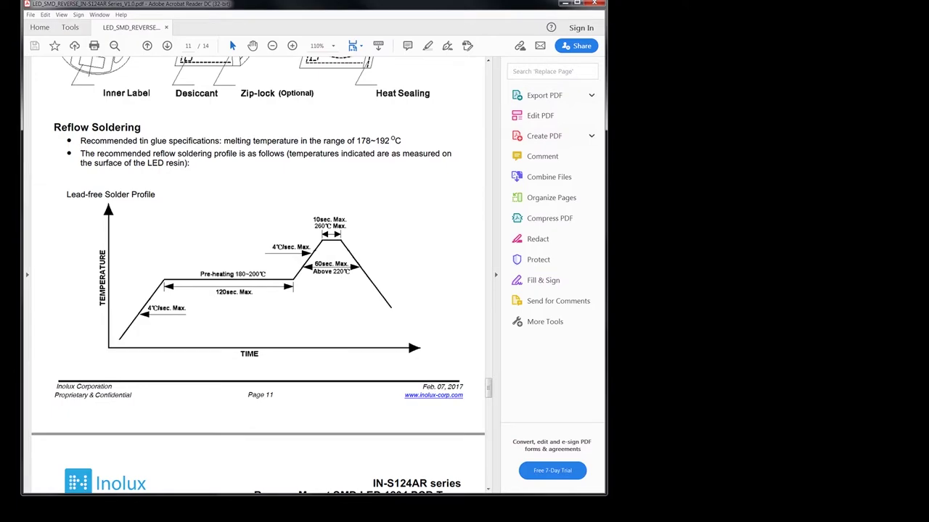
key("alt+Tab")
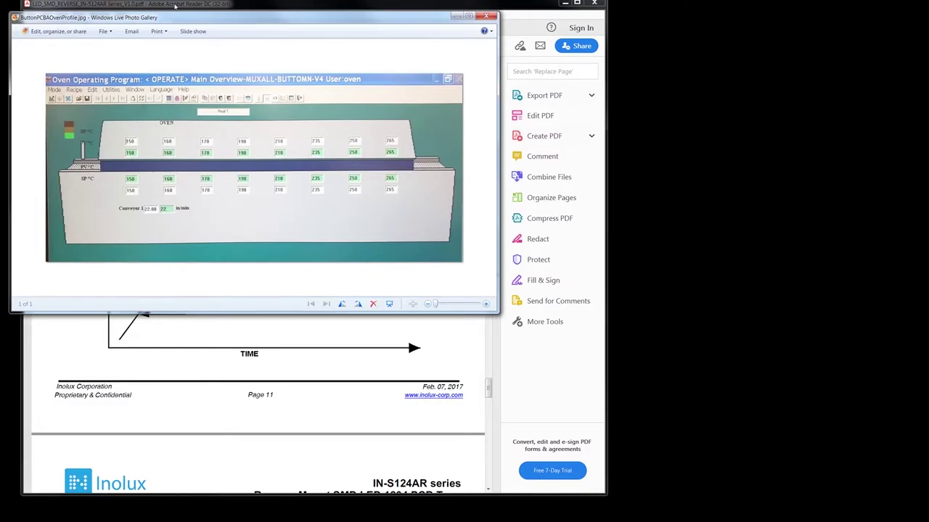
- Move the datasheet to the right half and bring the oven screenshot in front of it
left_click_drag(175, 6, 630, 6)
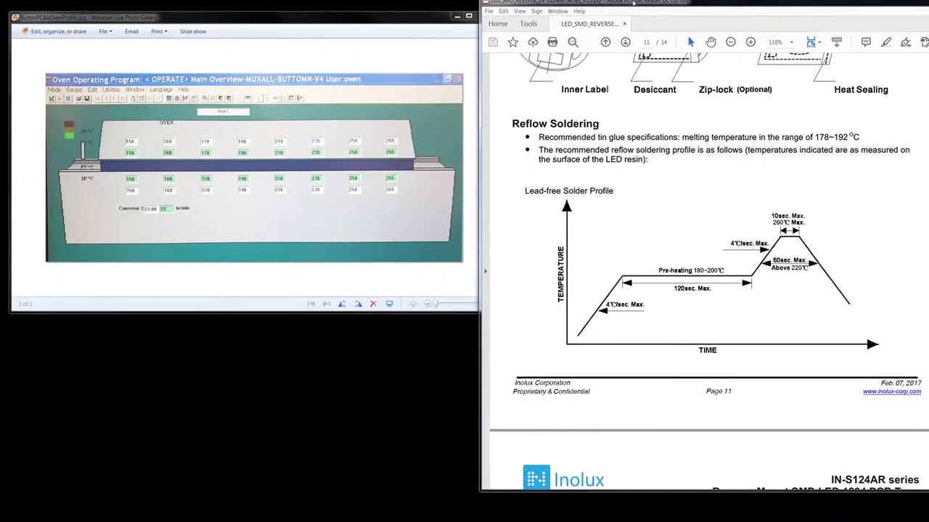
left_click_drag(302, 23, 301, 34)
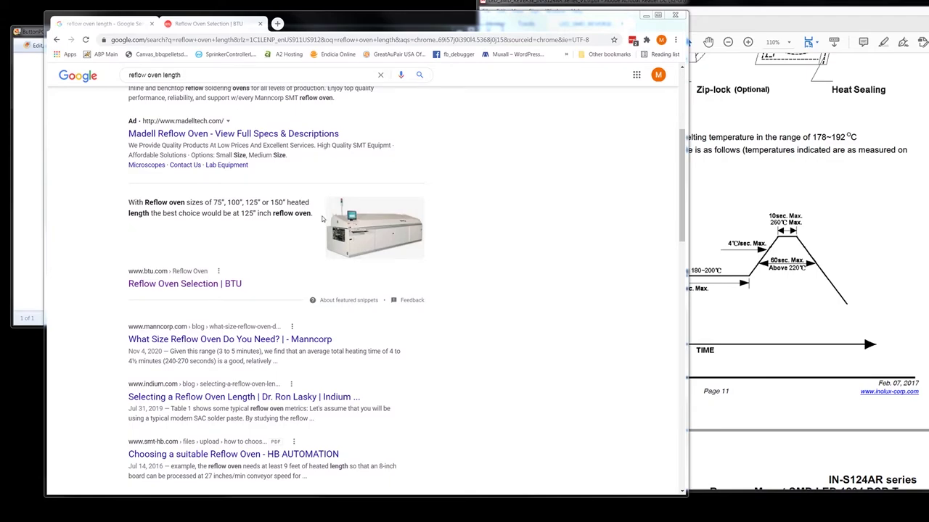
- Review the BTU page's profile targets and 'How Many Zones Are Needed?' section, then return to the oven screenshot
left_click(232, 23)
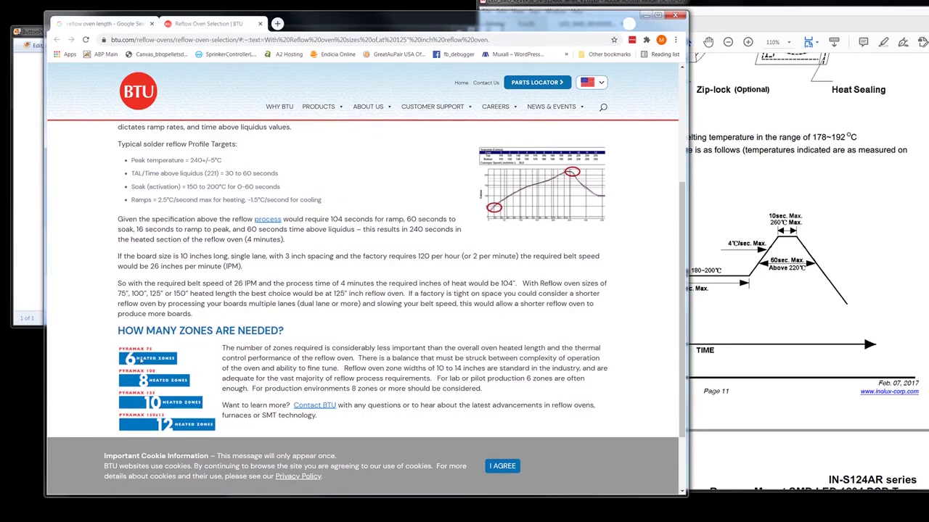
scroll(177, 354, "down", 2)
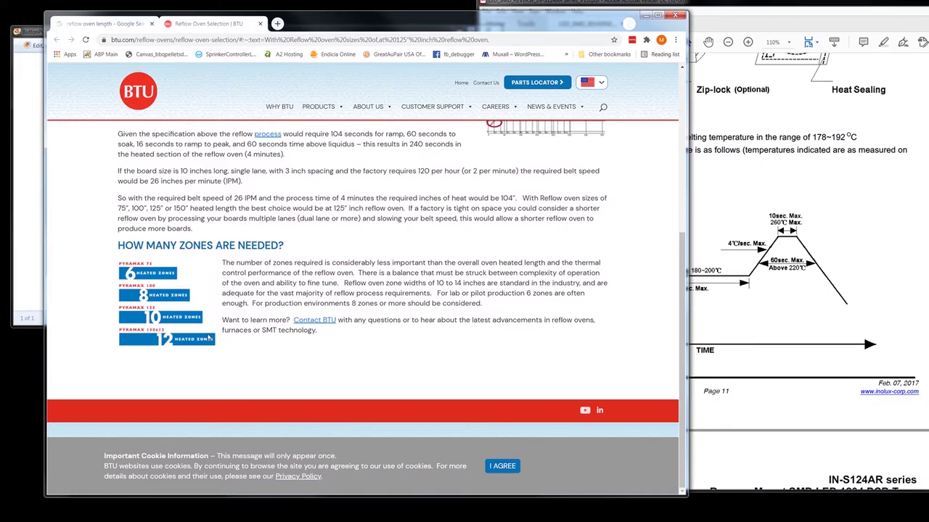
scroll(350, 310, "up", 1)
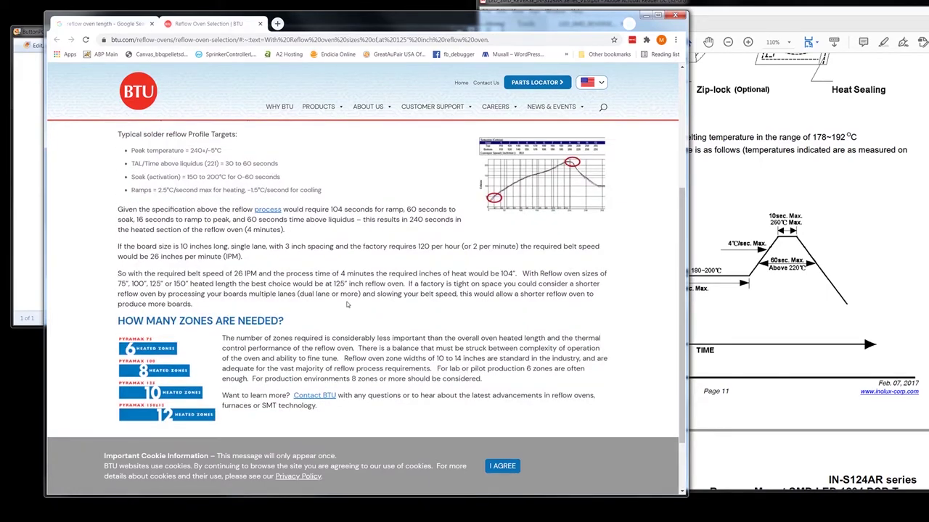
scroll(347, 305, "up", 1)
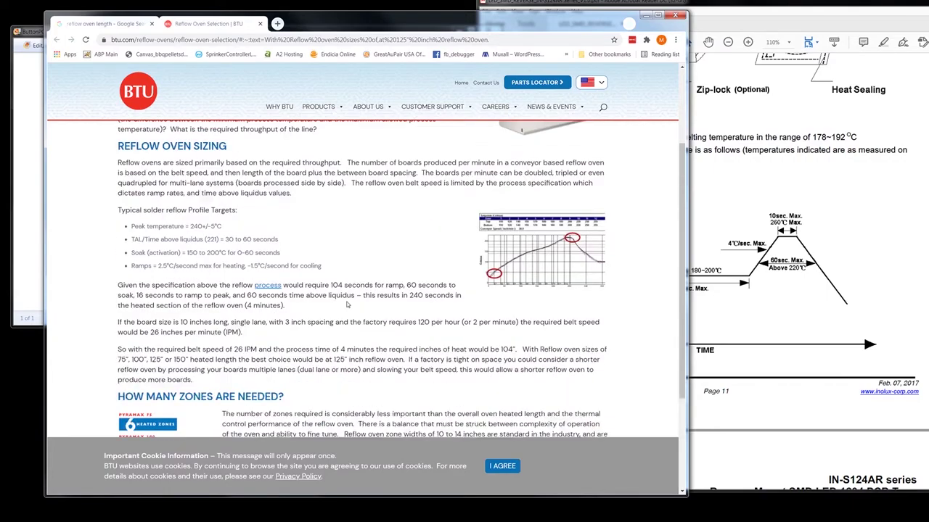
scroll(275, 252, "down", 2)
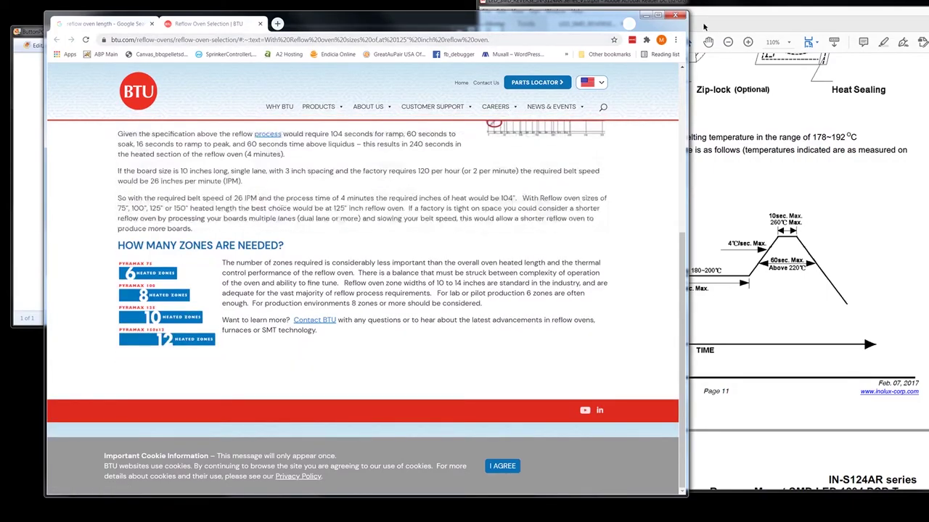
left_click(22, 40)
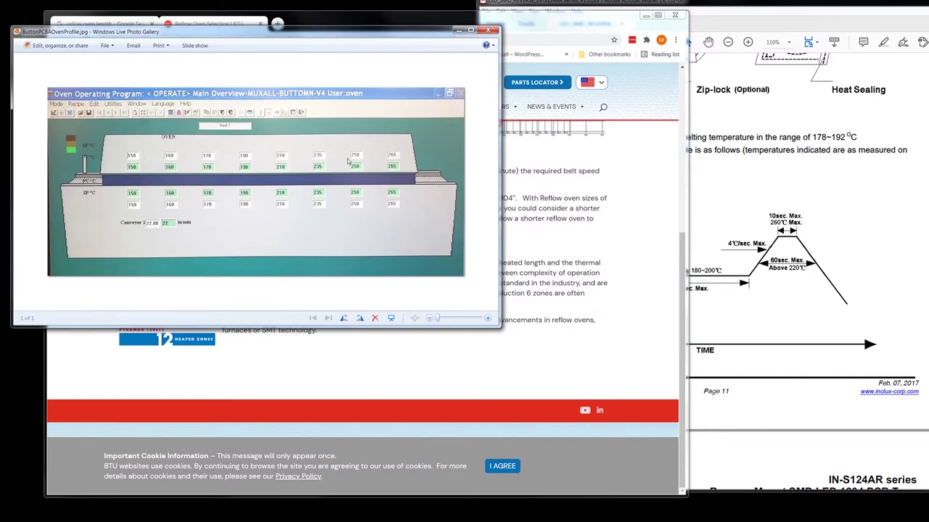
- Minimize the BTU browser page so the oven screenshot sits beside the datasheet profile
left_click(334, 341)
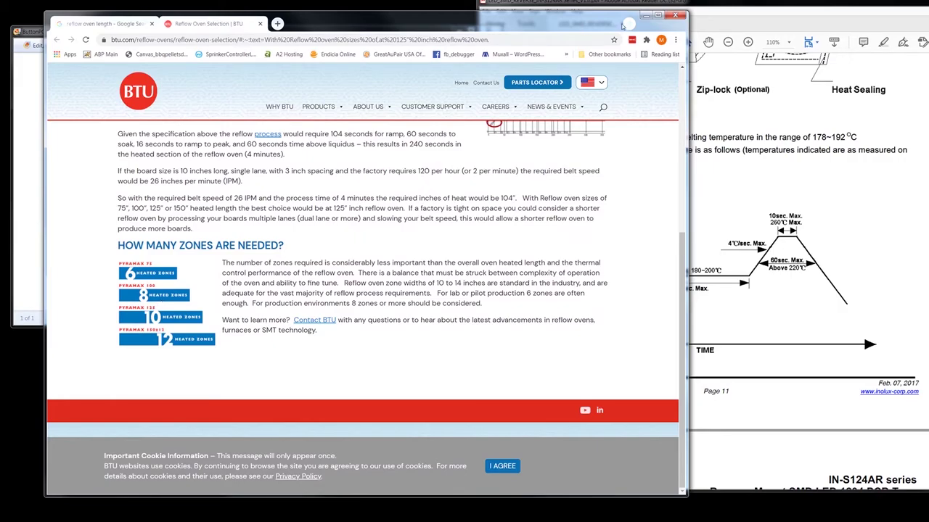
left_click(646, 15)
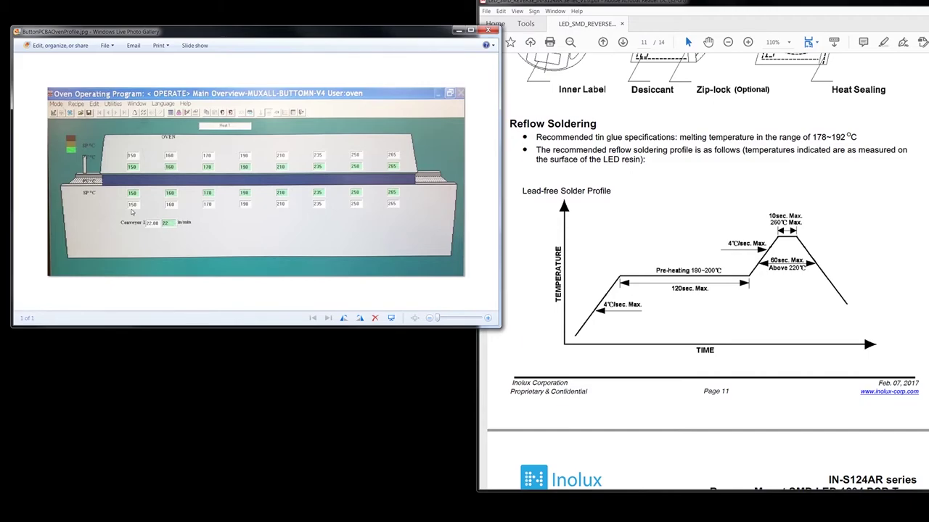
- Place Calculator below the oven screenshot and compute 6 ÷ 8
key("alt+Tab")
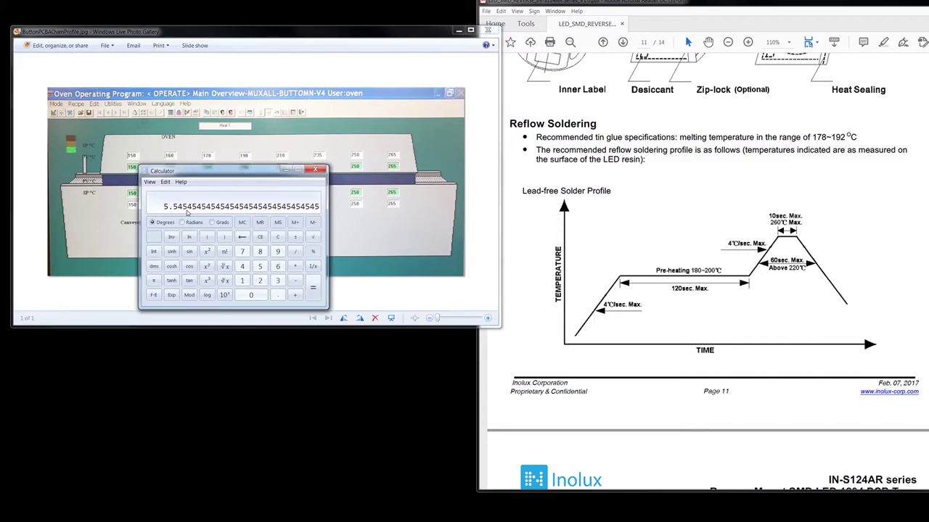
left_click_drag(274, 172, 297, 339)
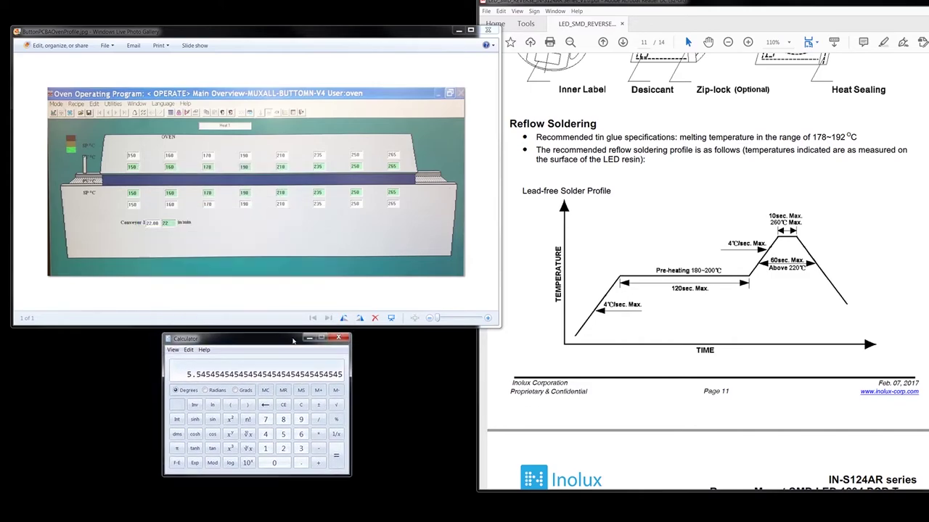
left_click(301, 434)
left_click(319, 420)
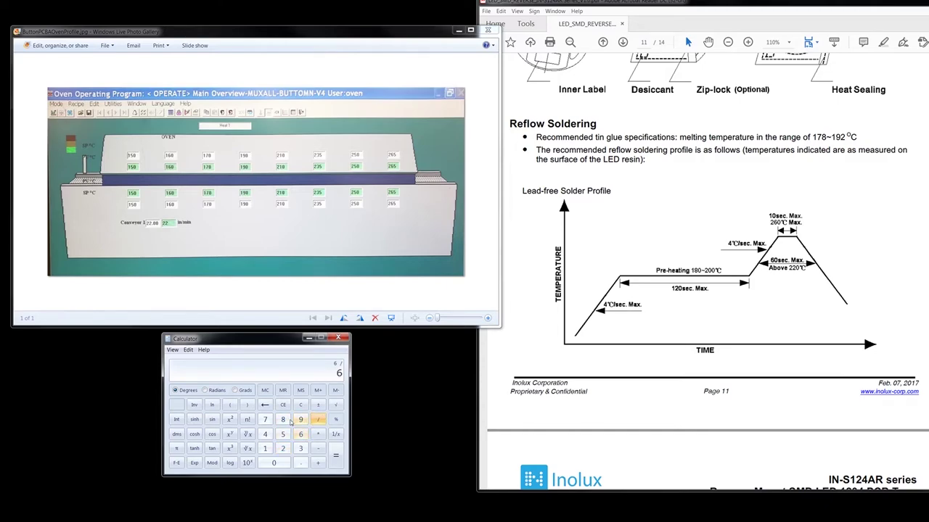
left_click(283, 420)
left_click(335, 456)
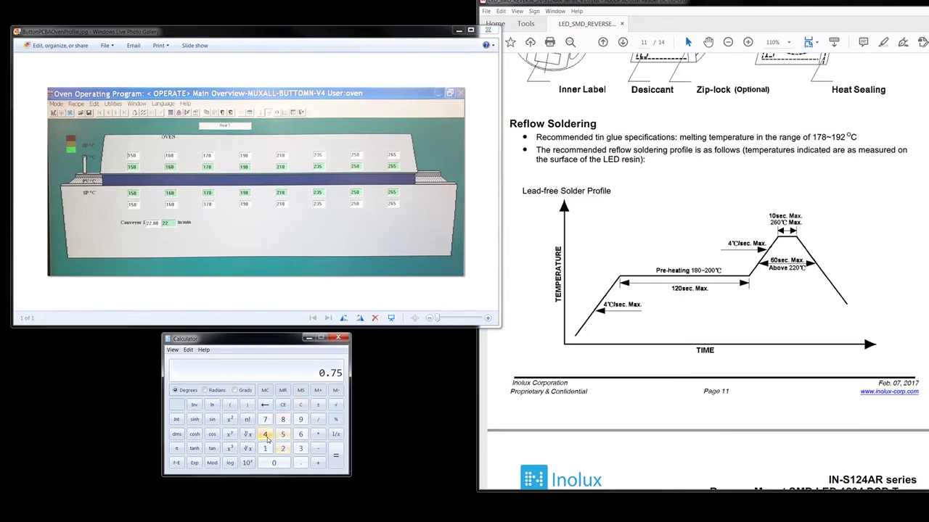
- Clear the display and compute 45 × 4, giving 180
left_click(300, 406)
left_click(270, 436)
left_click(282, 434)
left_click(318, 434)
left_click(266, 434)
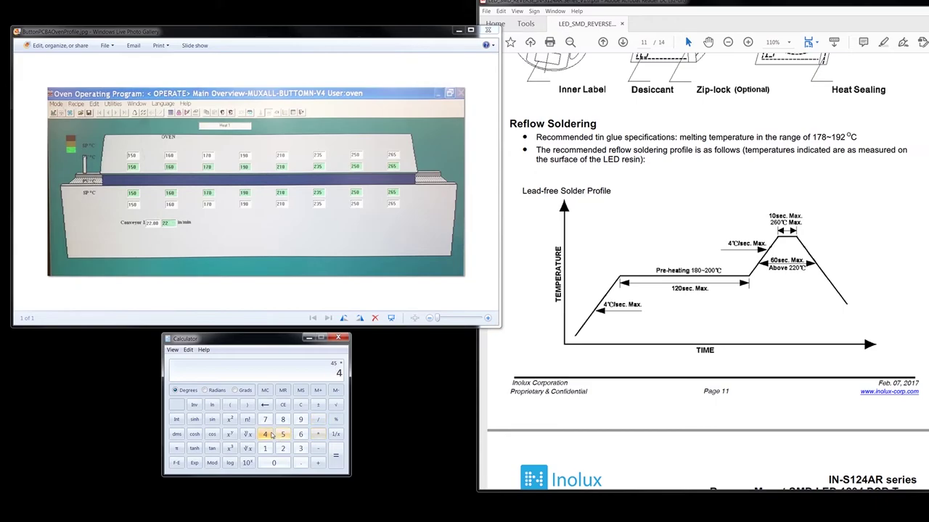
left_click(337, 457)
- Clear again and compute 3 × 45, giving 135
left_click(300, 405)
left_click(268, 449)
left_click(300, 405)
left_click(301, 448)
left_click(317, 434)
left_click(265, 434)
left_click(283, 434)
left_click(336, 458)
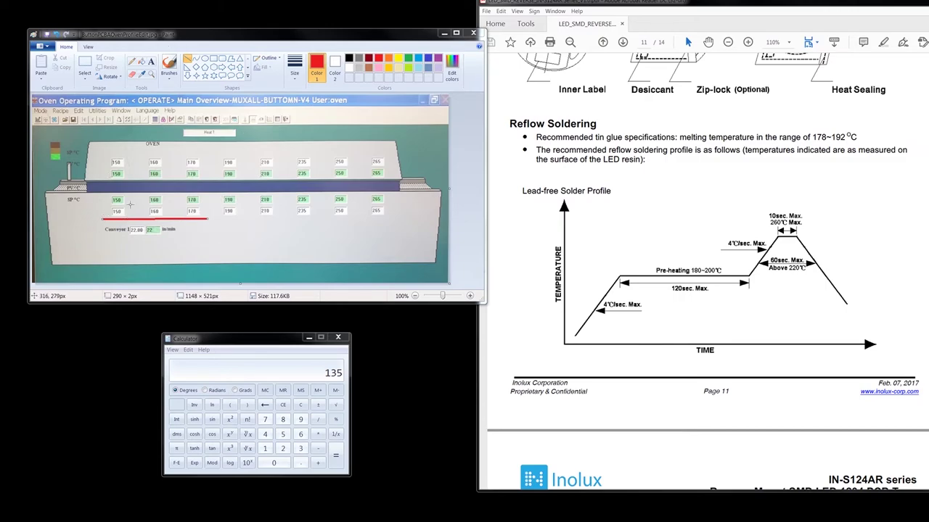
- Draw red diagonal ramps into and out of the flat soak line on the oven screenshot
mouse_move(103, 218)
left_mouse_down()
mouse_move(86, 234)
mouse_move(93, 240)
left_mouse_up()
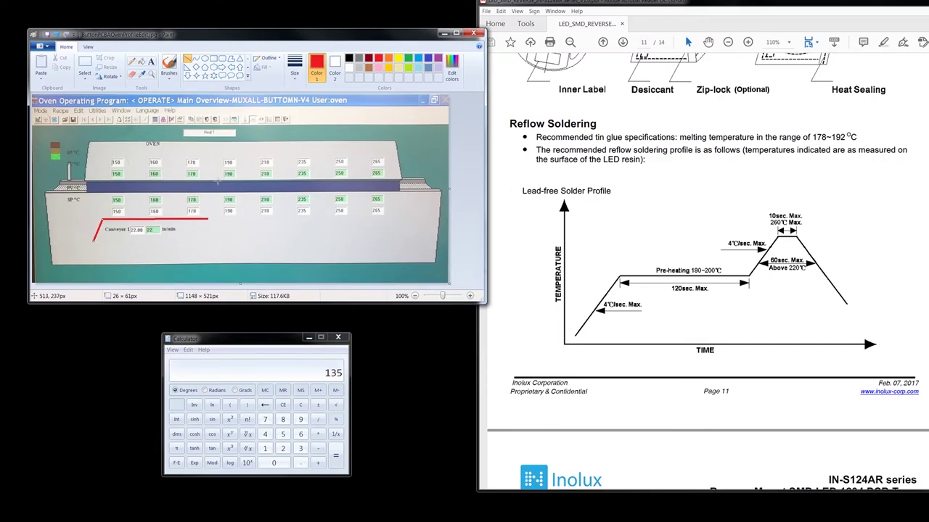
left_click_drag(207, 218, 249, 192)
key("alt+Tab")
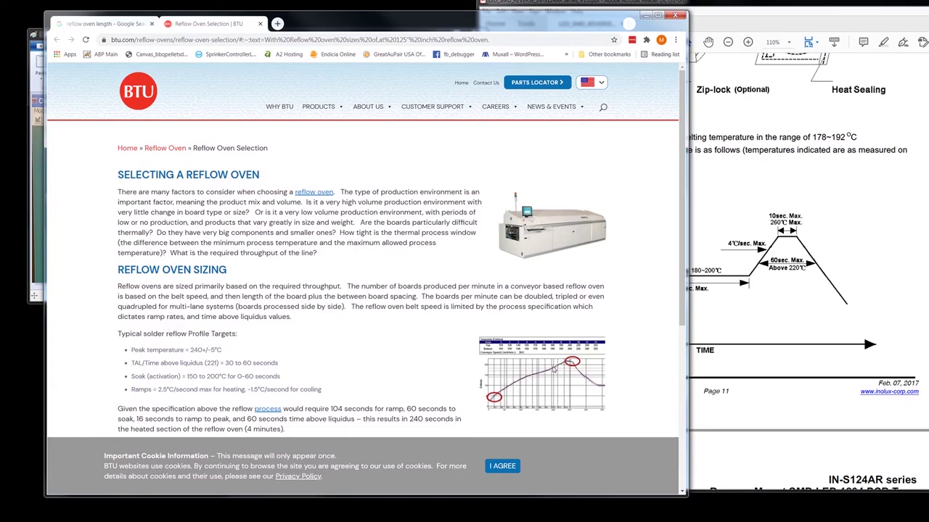
scroll(554, 371, "down", 1)
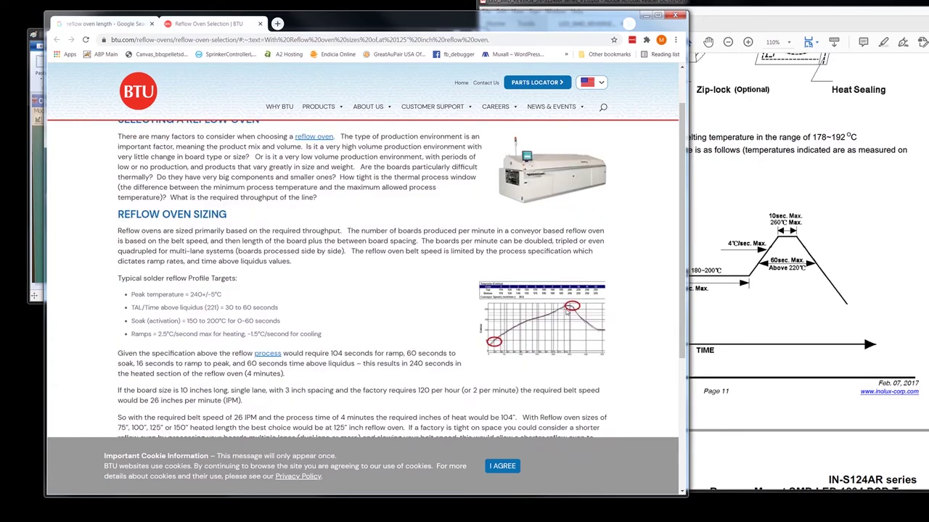
left_click(645, 15)
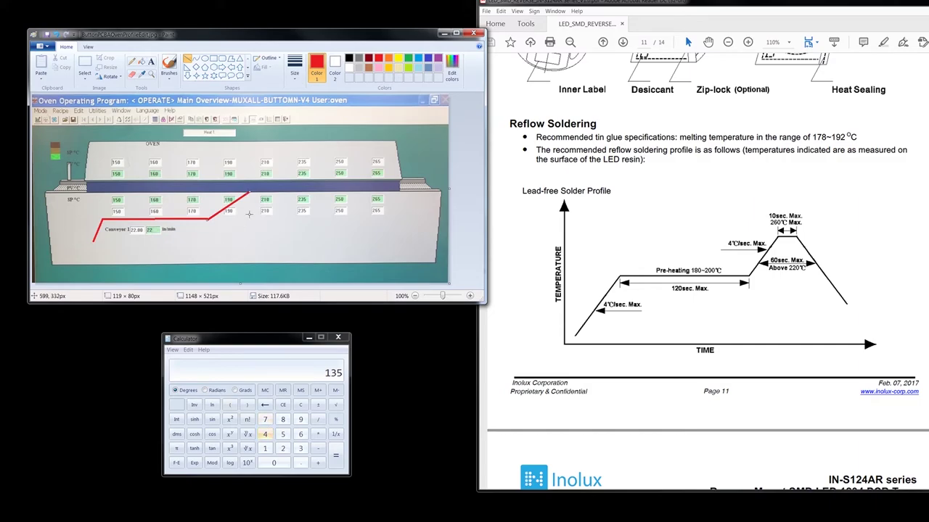
- Add a short rise, long peak plateau and exit drop to the red curve; mark the datasheet's above-220°C region
left_click_drag(250, 191, 311, 190)
key("ctrl+z")
left_click_drag(248, 193, 282, 185)
left_click_drag(282, 185, 389, 182)
left_click(309, 241)
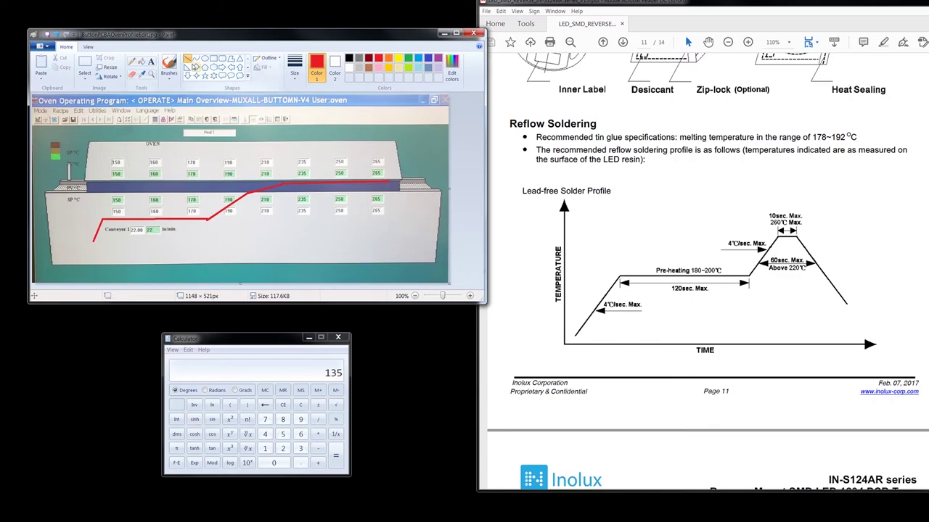
mouse_move(392, 181)
left_mouse_down()
mouse_move(397, 196)
mouse_move(433, 217)
mouse_move(417, 231)
left_mouse_up()
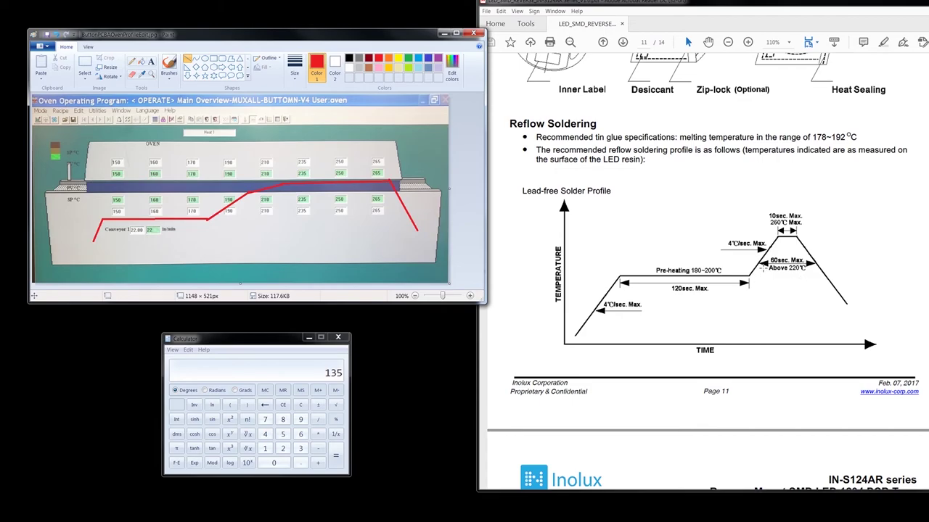
left_click_drag(774, 256, 816, 285)
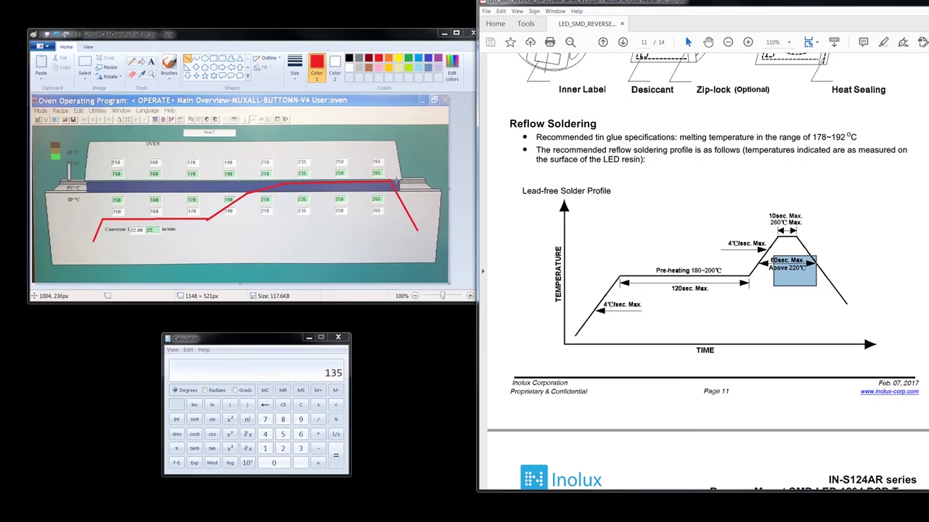
- Box the datasheet profile's 260°C, 10 sec max peak region and shift the window left
left_click_drag(759, 205, 818, 247)
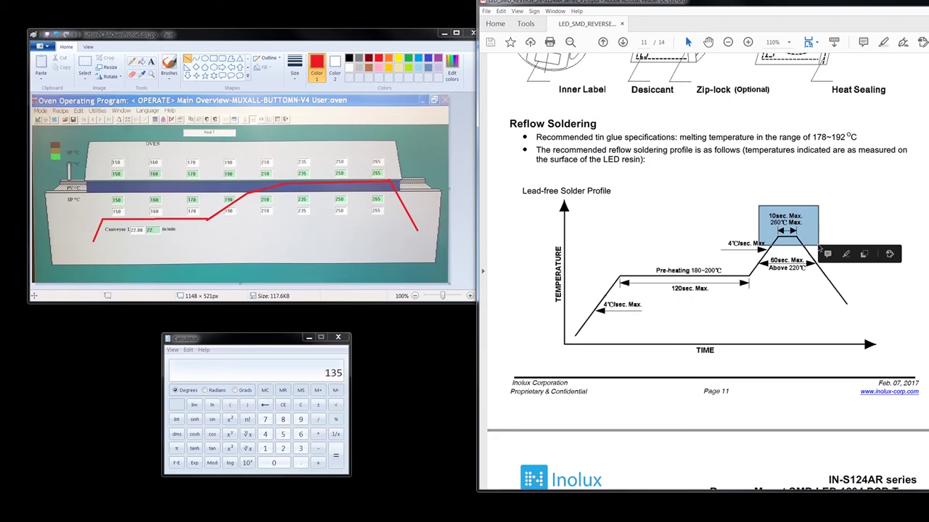
left_click_drag(653, 2, 611, 3)
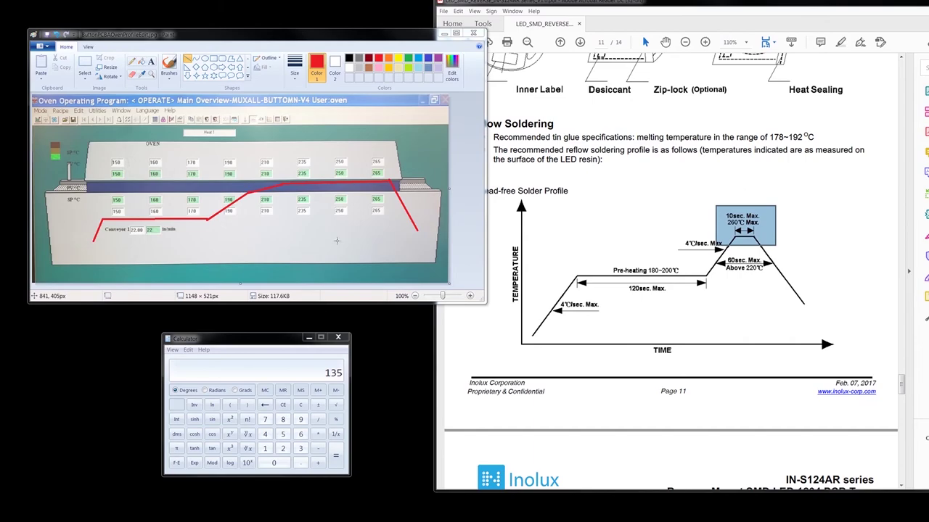
- Select the reflow profile sentence and the LED-resin surface temperature note, then move the datasheet right
left_click_drag(493, 151, 684, 155)
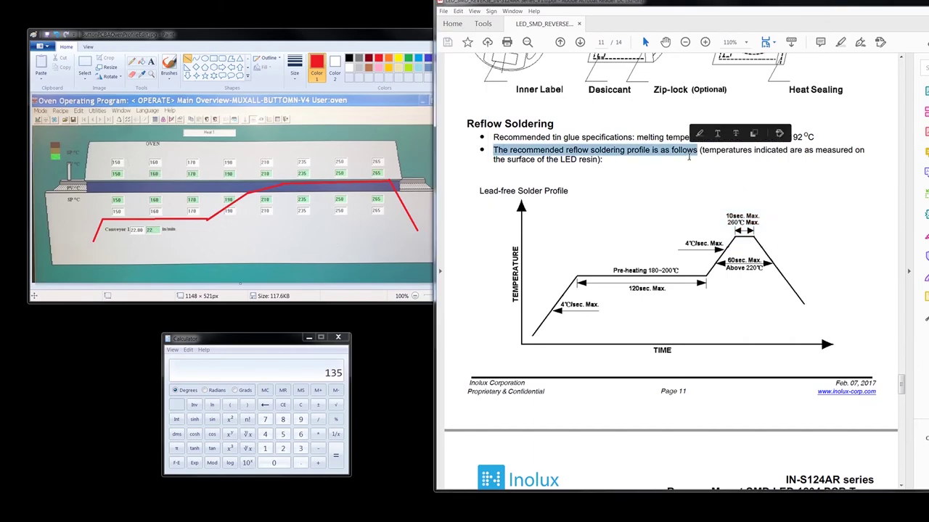
left_click_drag(701, 150, 605, 161)
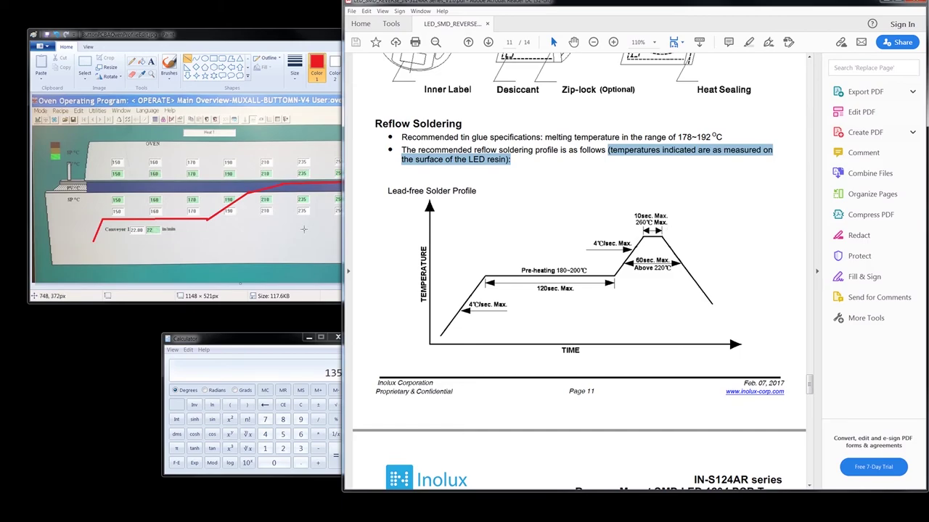
left_click_drag(473, 3, 595, 1)
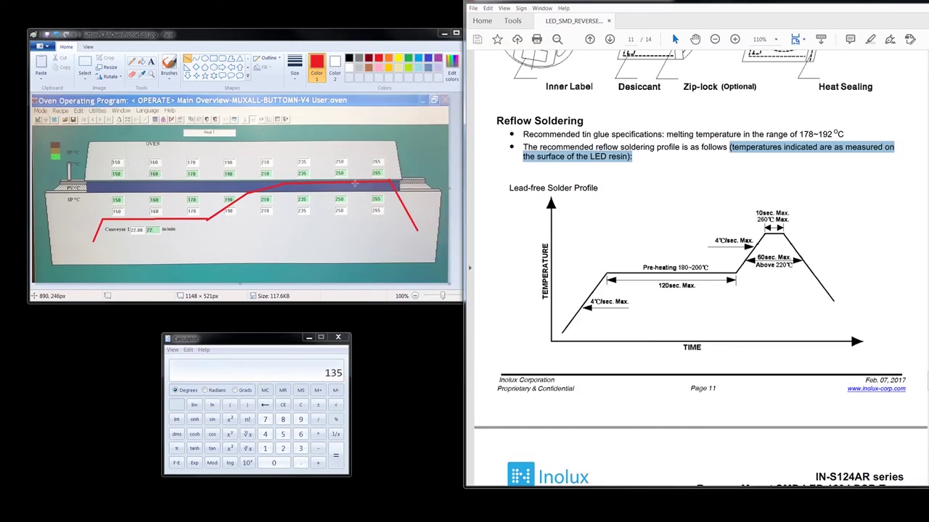